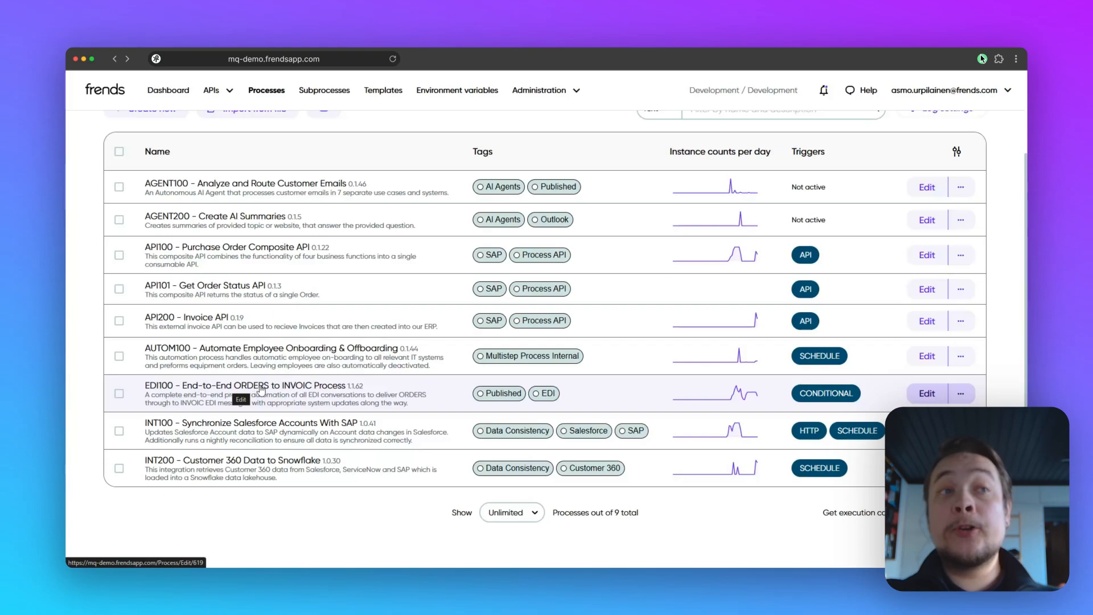
Open the EDI100 - End-to-End ORDERS to INVOIC Process for editing and survey its flow diagram.
left_click(303, 388)
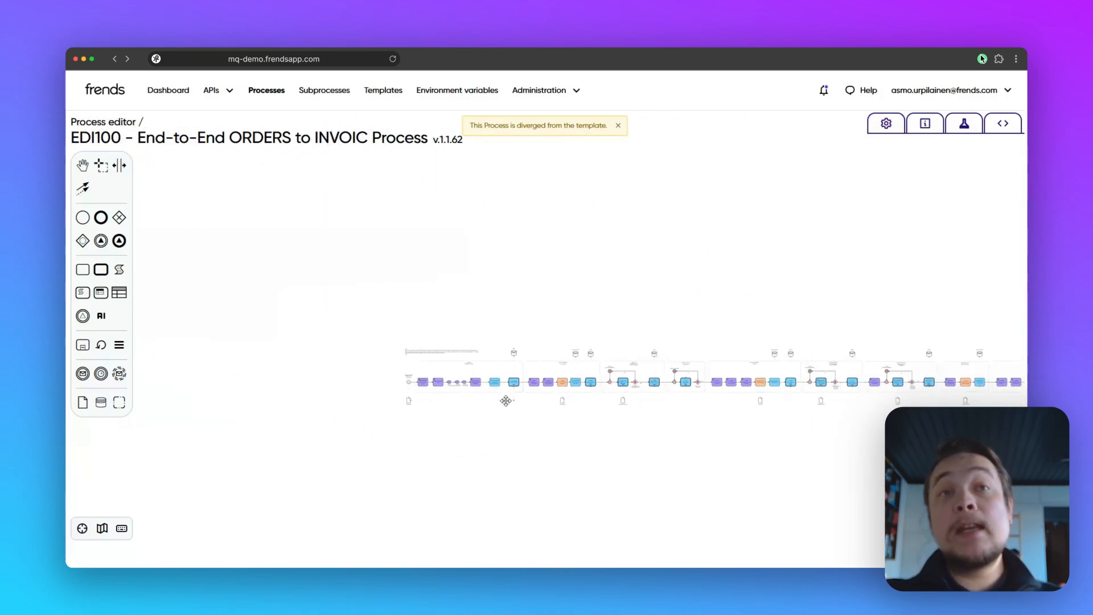
scroll(742, 435, "right", 5)
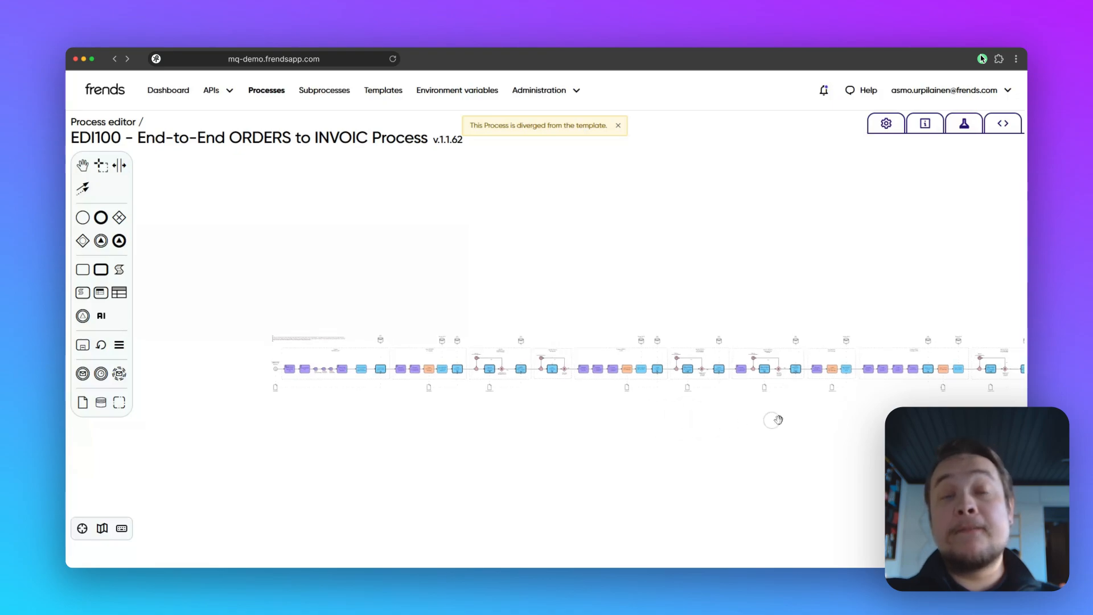
scroll(684, 417, "right", 5)
scroll(484, 420, "left", 3)
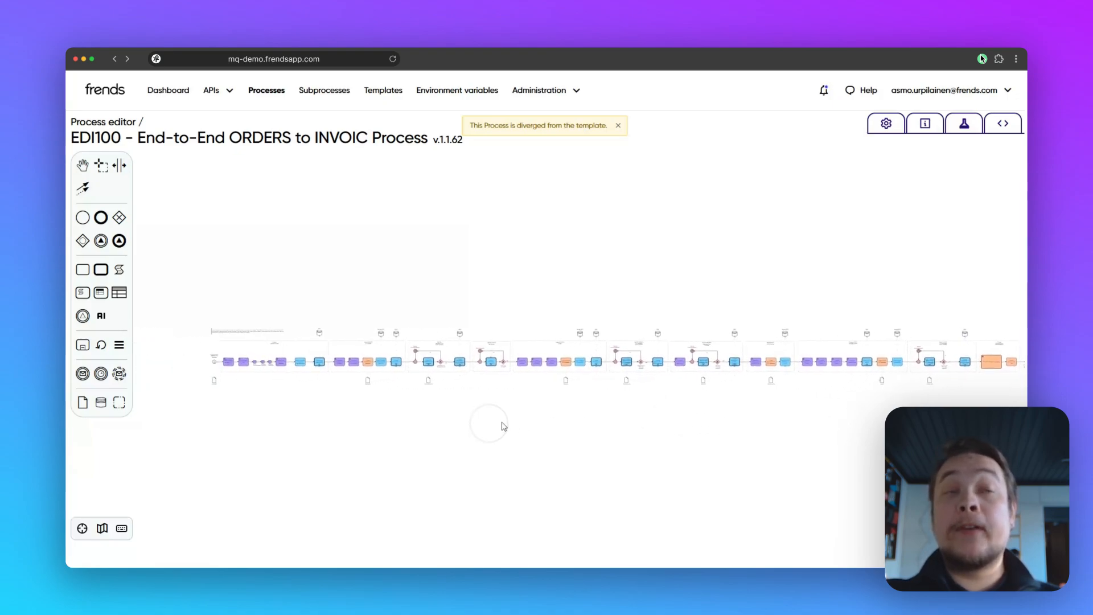
scroll(513, 422, "left", 6)
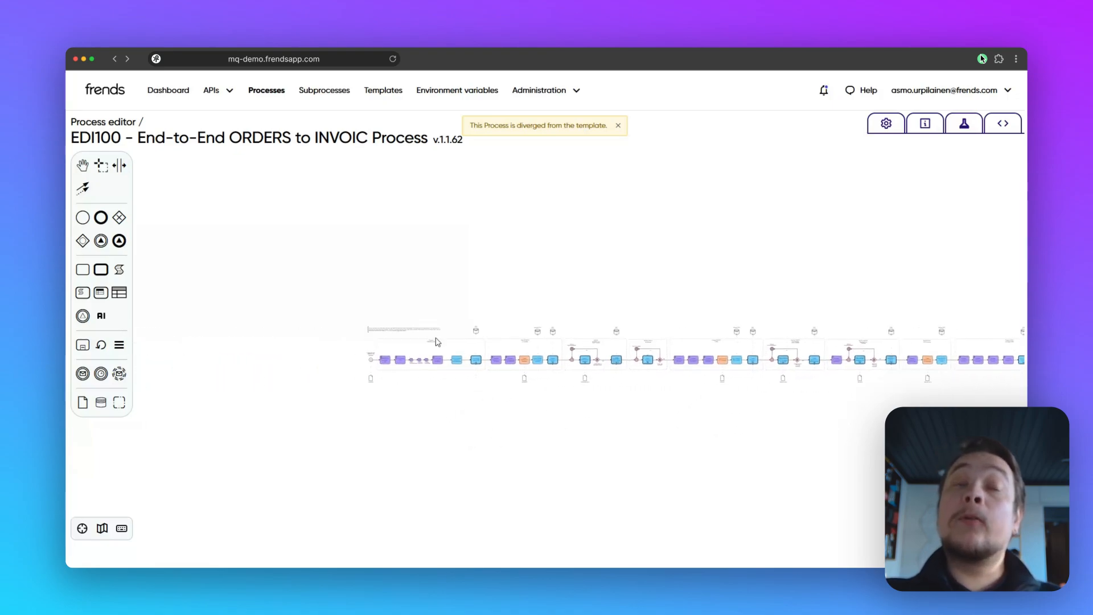
Examine the Wait For ORDERSP ACK From Customer stage and its neighbouring stages in the process diagram up close.
scroll(437, 342, "up", 3)
scroll(622, 414, "up", 3)
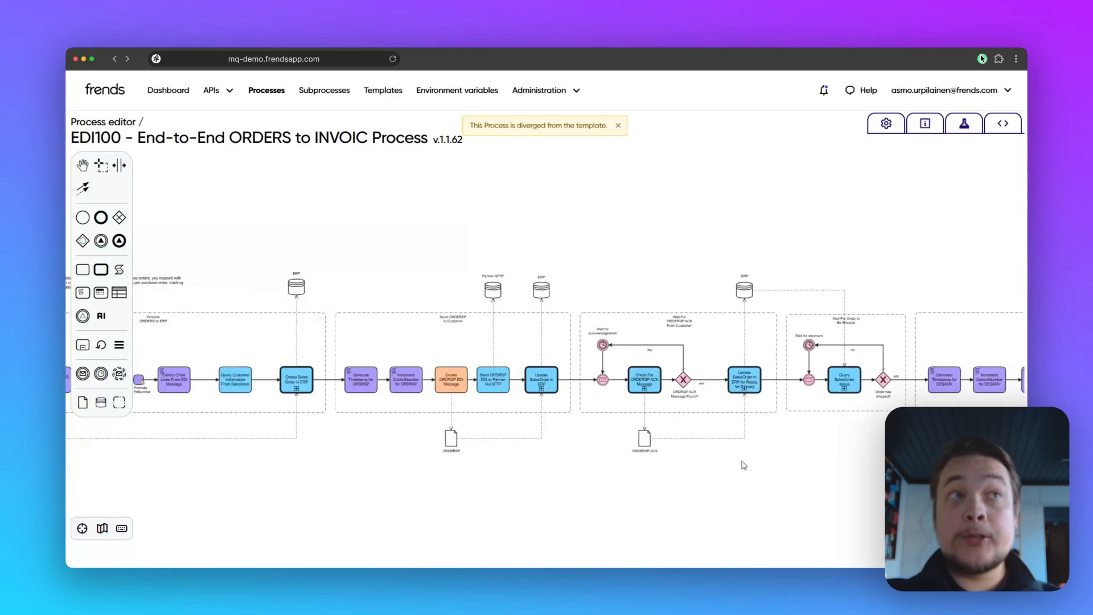
scroll(785, 485, "right", 4)
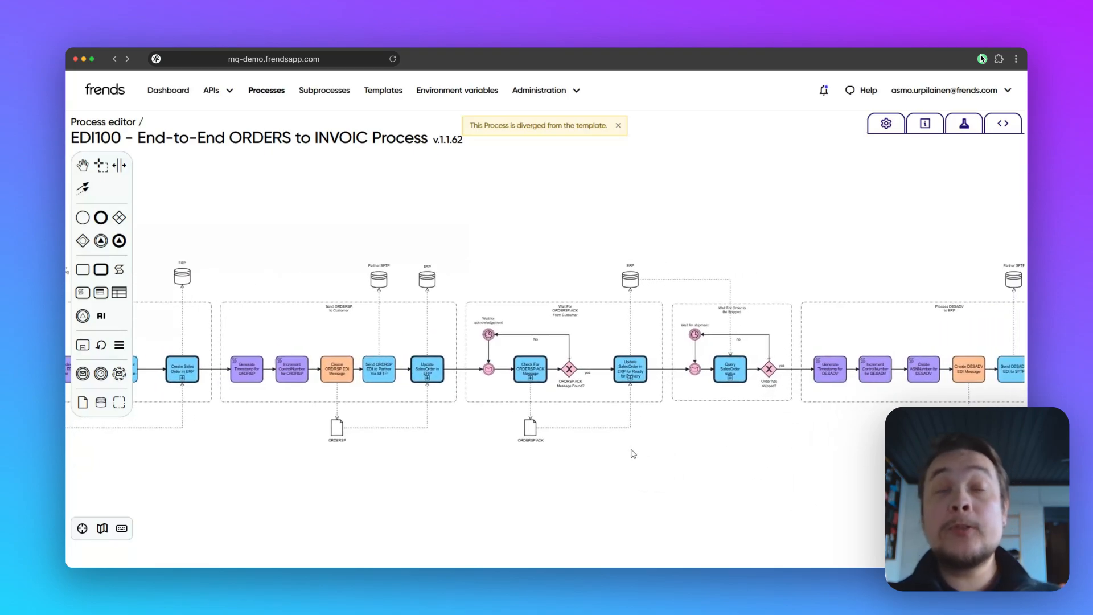
scroll(494, 376, "up", 2)
scroll(510, 401, "up", 2)
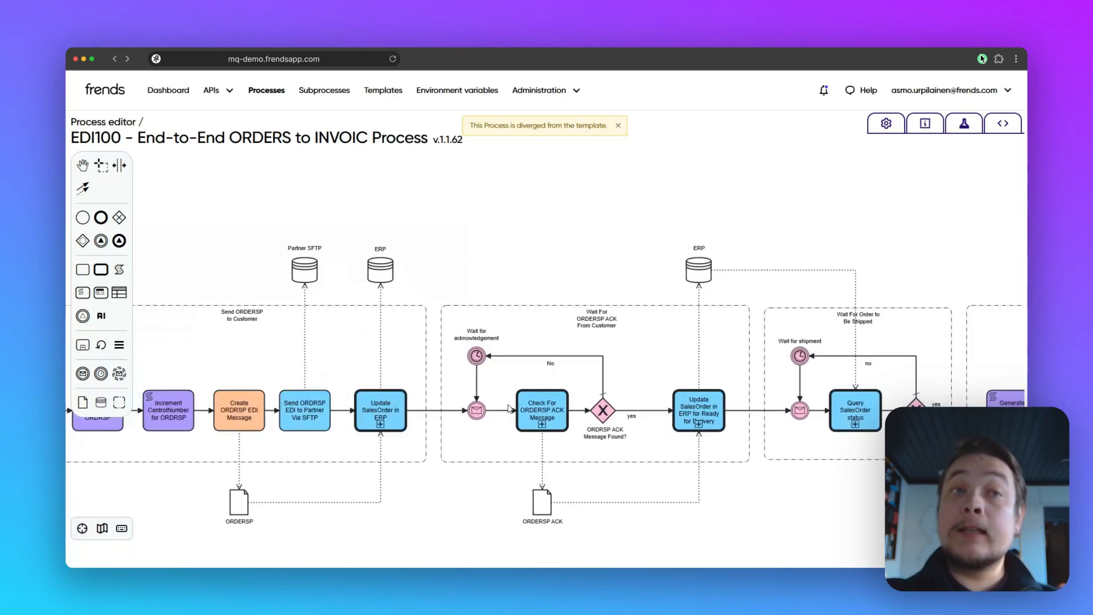
scroll(508, 408, "up", 2)
scroll(562, 234, "down", 3)
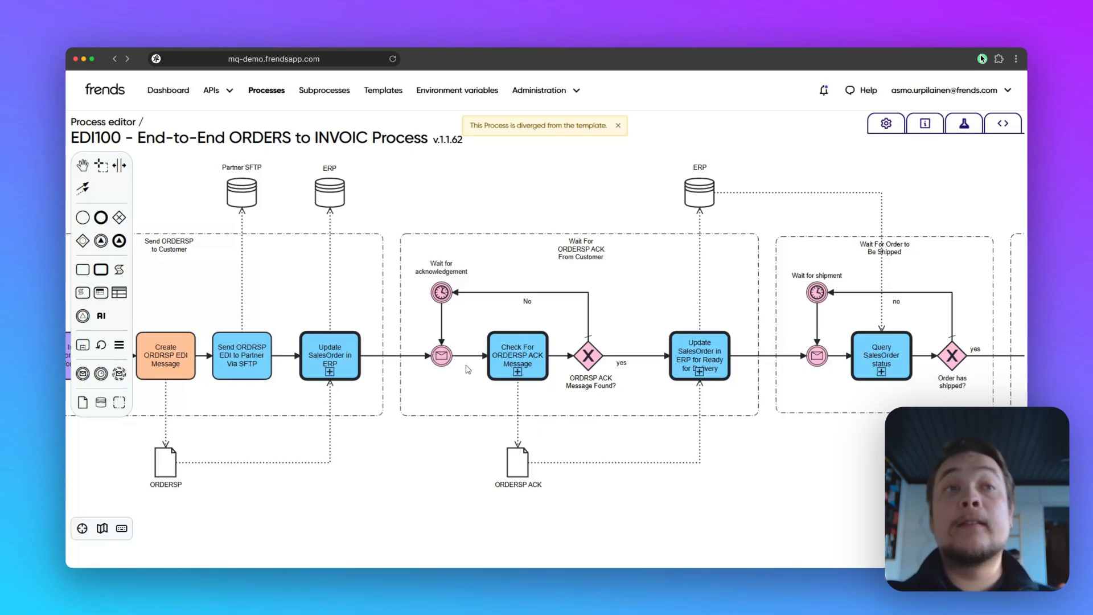
Review the complete process diagram from the ORDERS trigger through to the end event and back to the start.
scroll(460, 367, "down", 5)
scroll(460, 368, "down", 1)
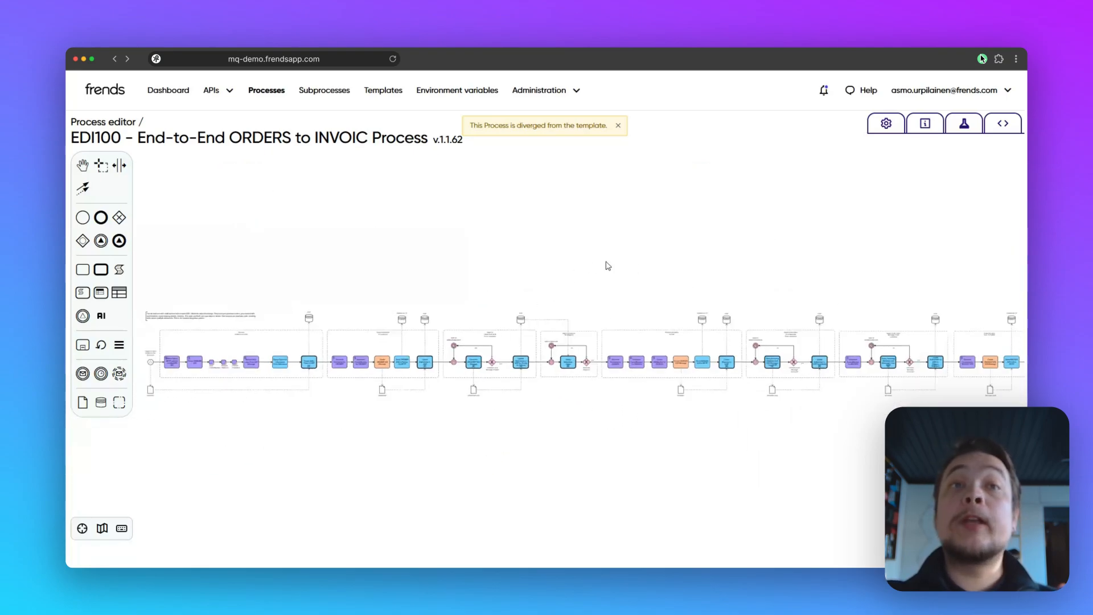
left_click_drag(625, 265, 410, 277)
left_click_drag(593, 269, 683, 283)
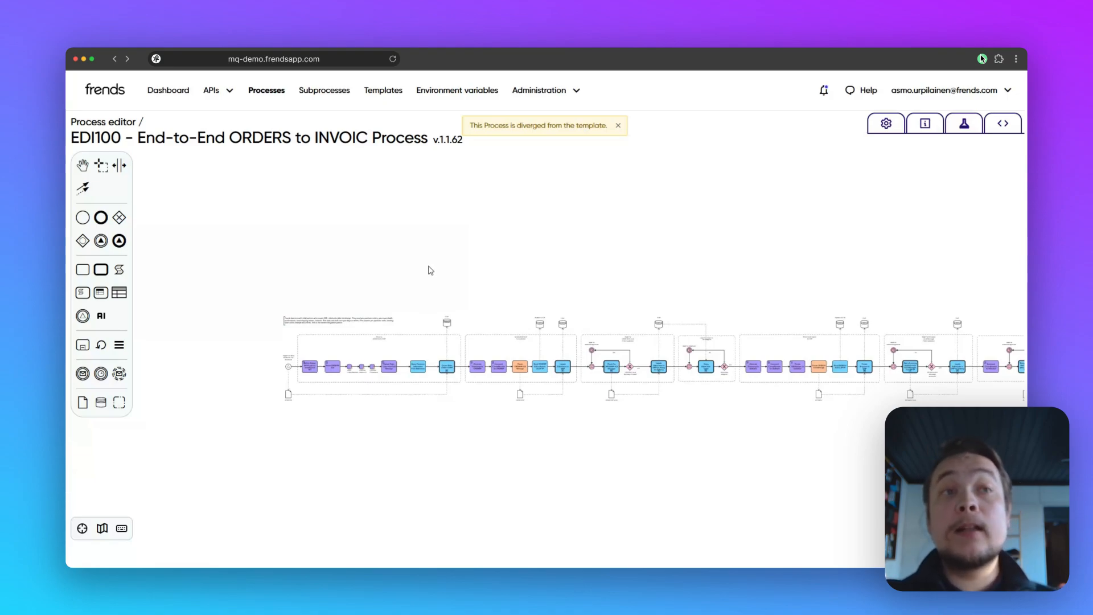
left_click_drag(786, 278, 630, 276)
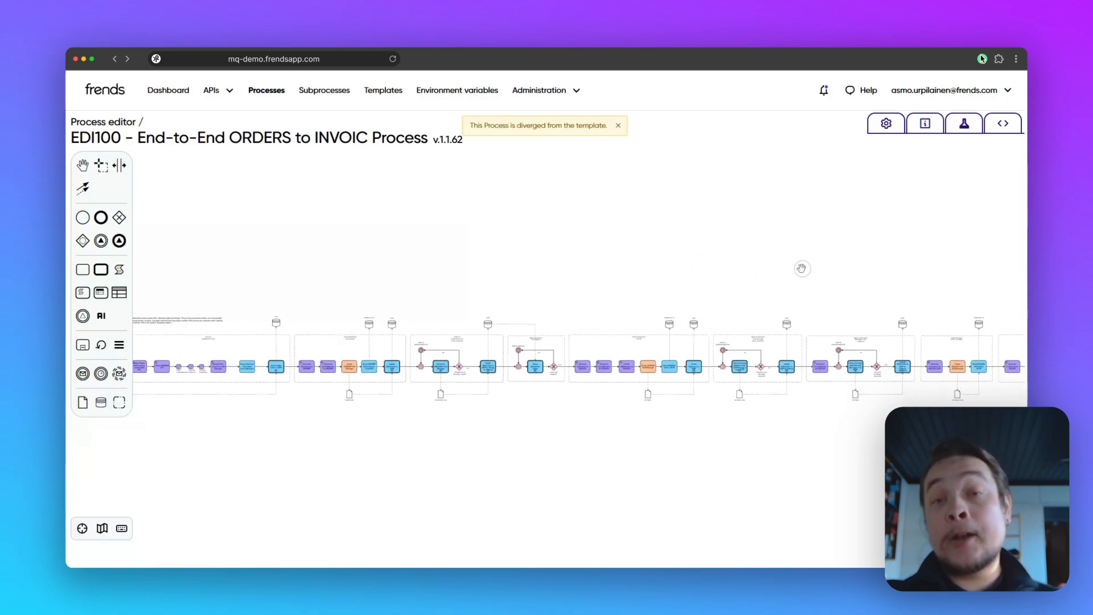
left_click_drag(802, 268, 669, 271)
left_click_drag(886, 273, 586, 276)
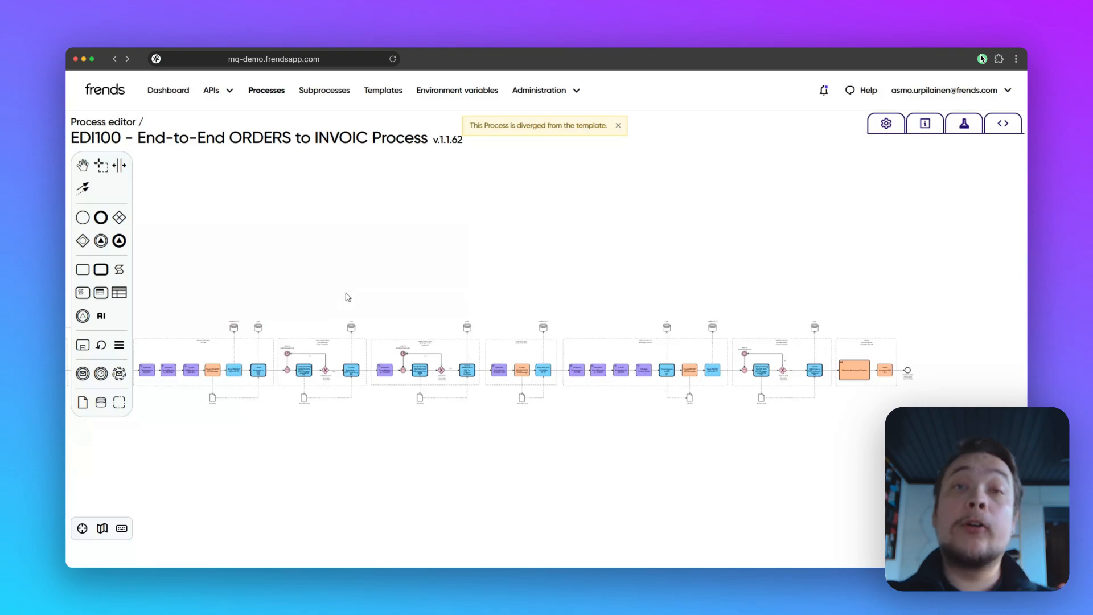
left_click_drag(293, 290, 628, 277)
mouse_move(381, 272)
left_mouse_down()
mouse_move(619, 269)
mouse_move(441, 260)
mouse_move(474, 259)
left_mouse_up()
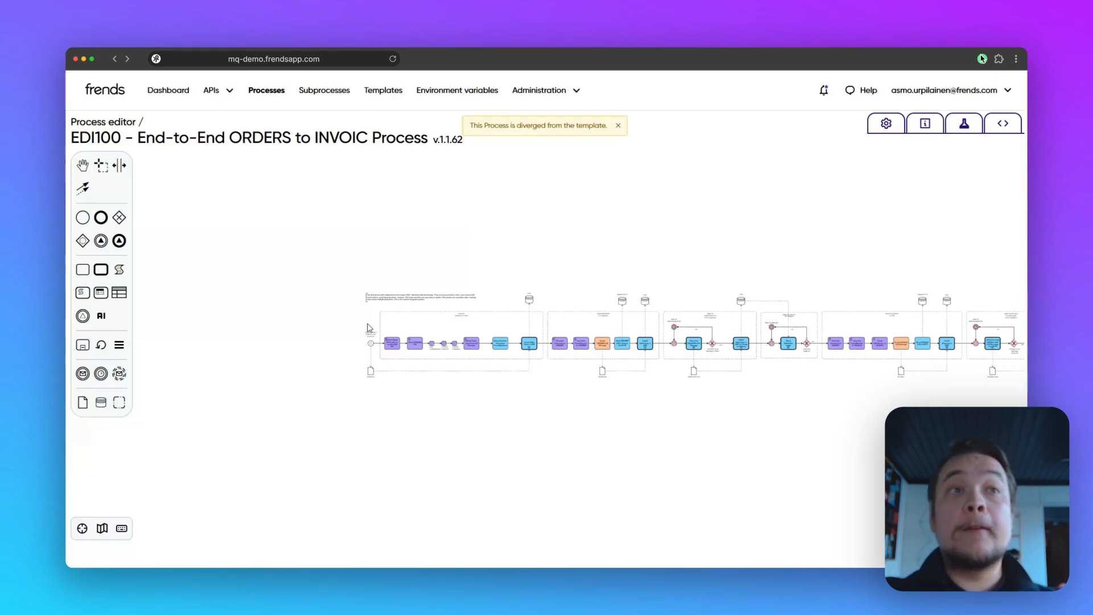
Examine the Process ORDERS to ERP and Send ORDERSP to Customer stages from the trigger onward.
scroll(393, 345, "up", 5)
scroll(626, 495, "right", 3)
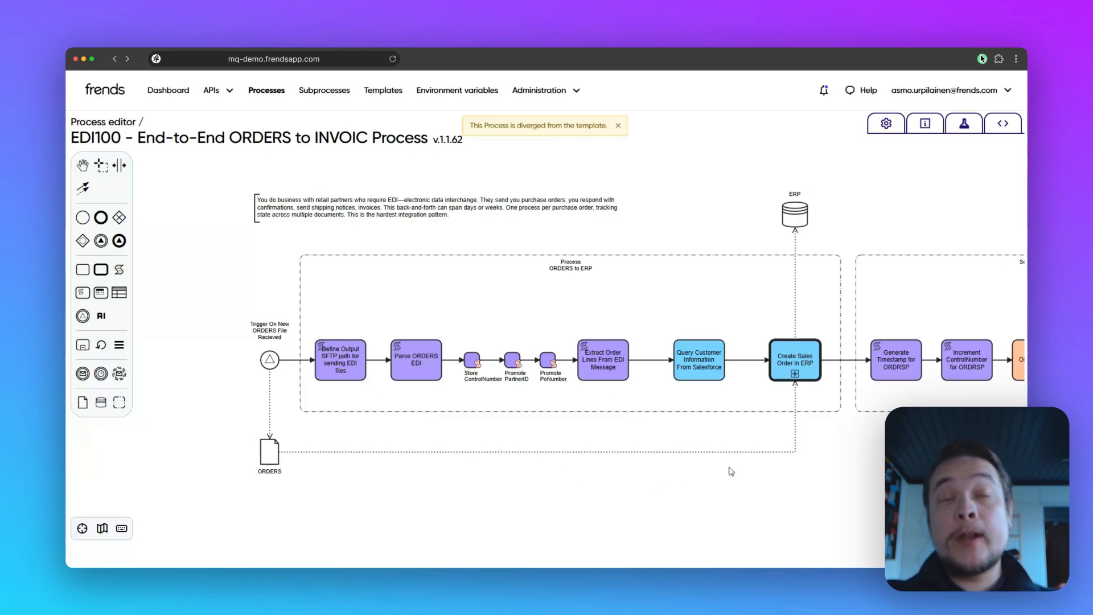
left_click_drag(727, 469, 558, 476)
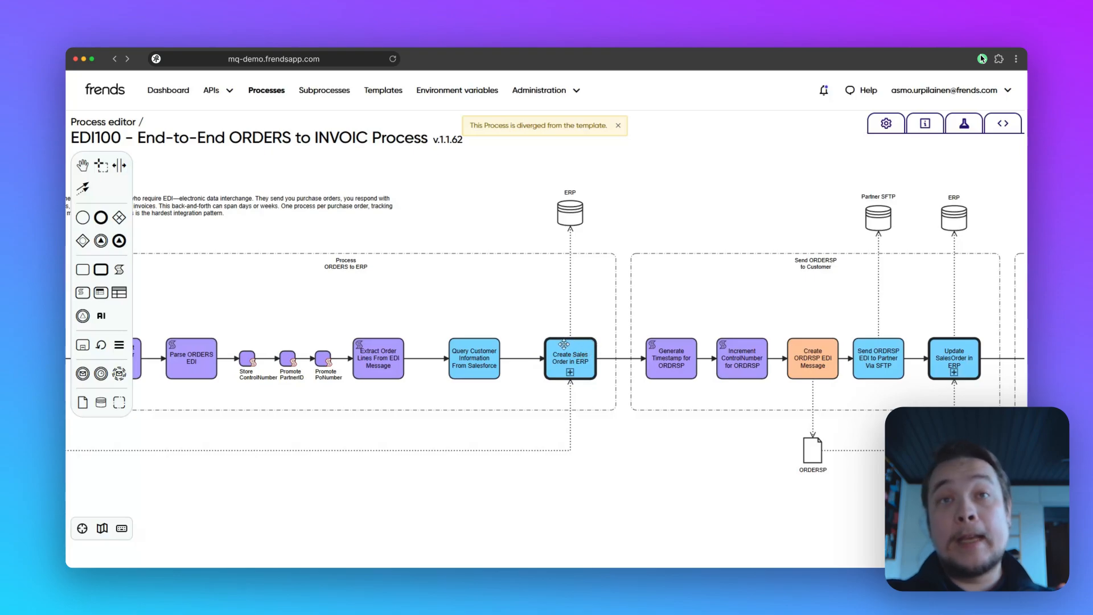
scroll(654, 452, "right", 3)
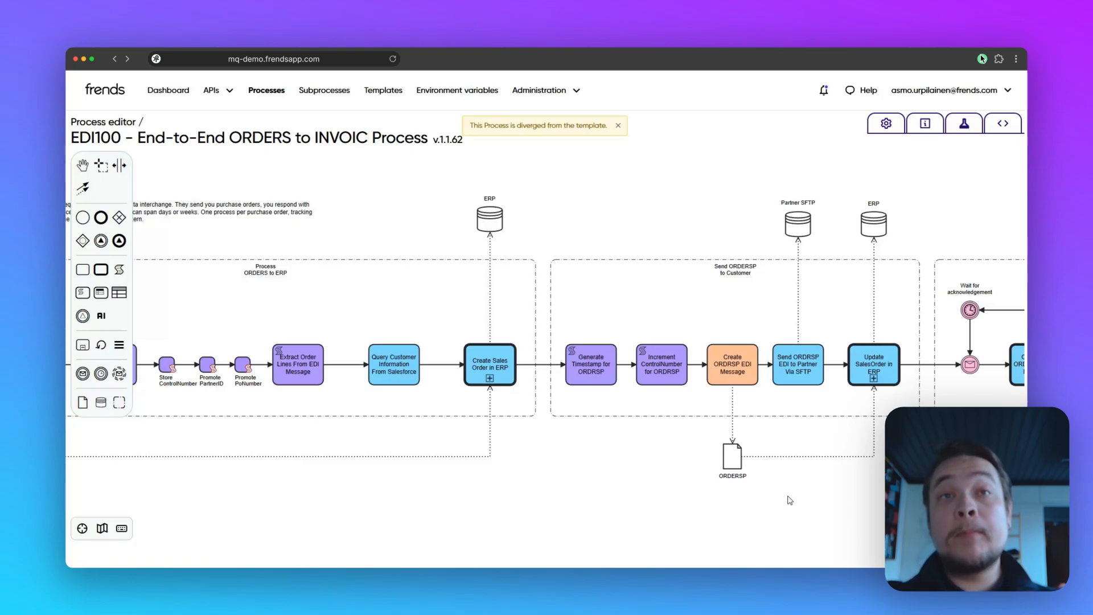
left_click_drag(793, 498, 704, 483)
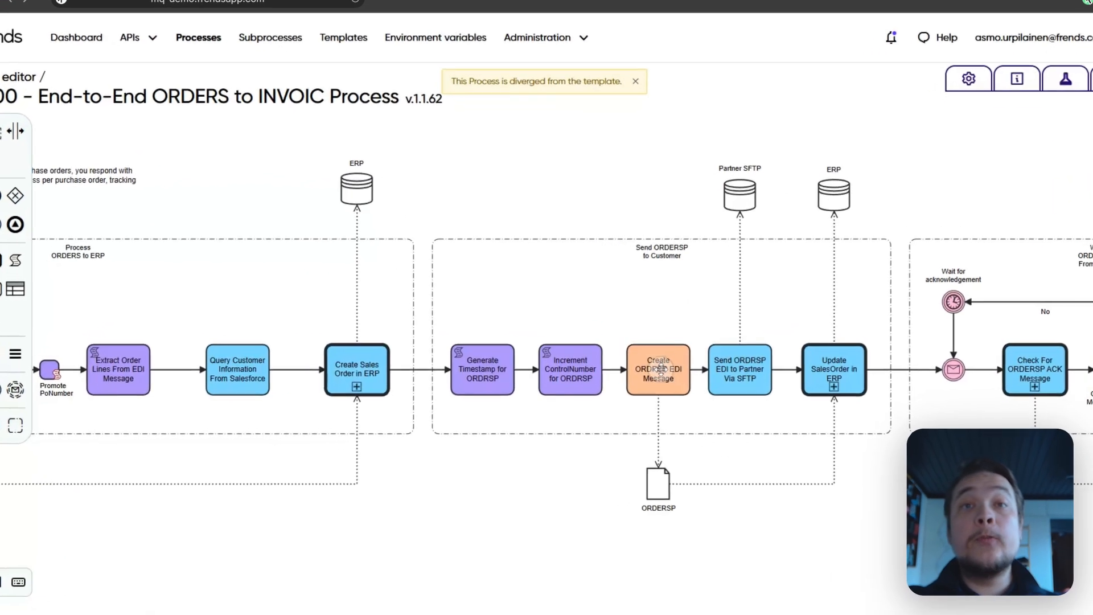
Open the Create ORDRSP EDI Message task's settings, widen them, and read the list of supported EDIFACT formats.
left_click(661, 369)
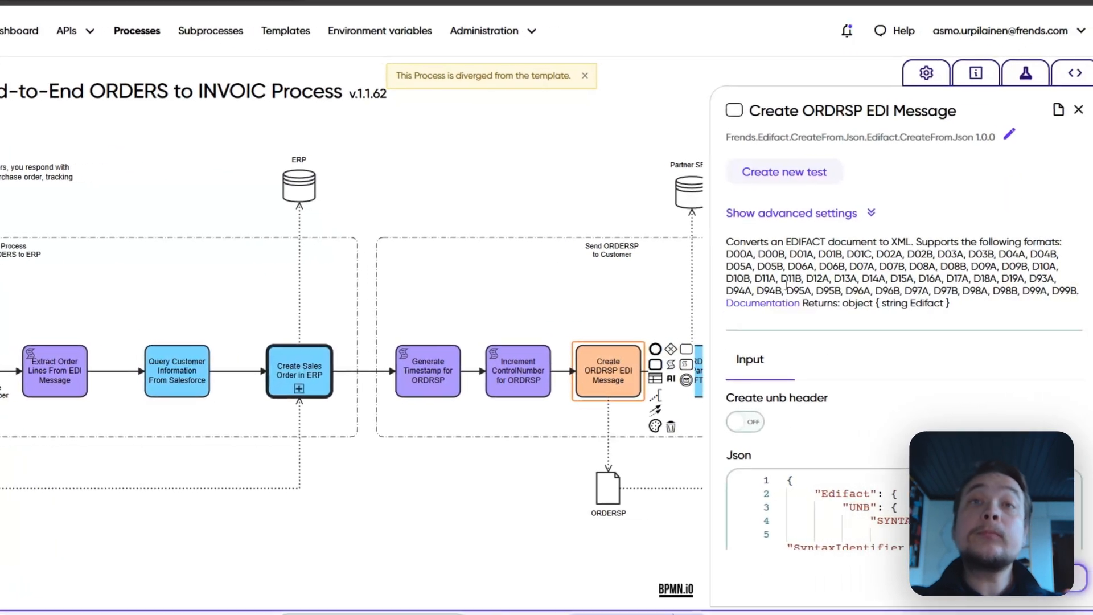
left_click_drag(772, 243, 988, 279)
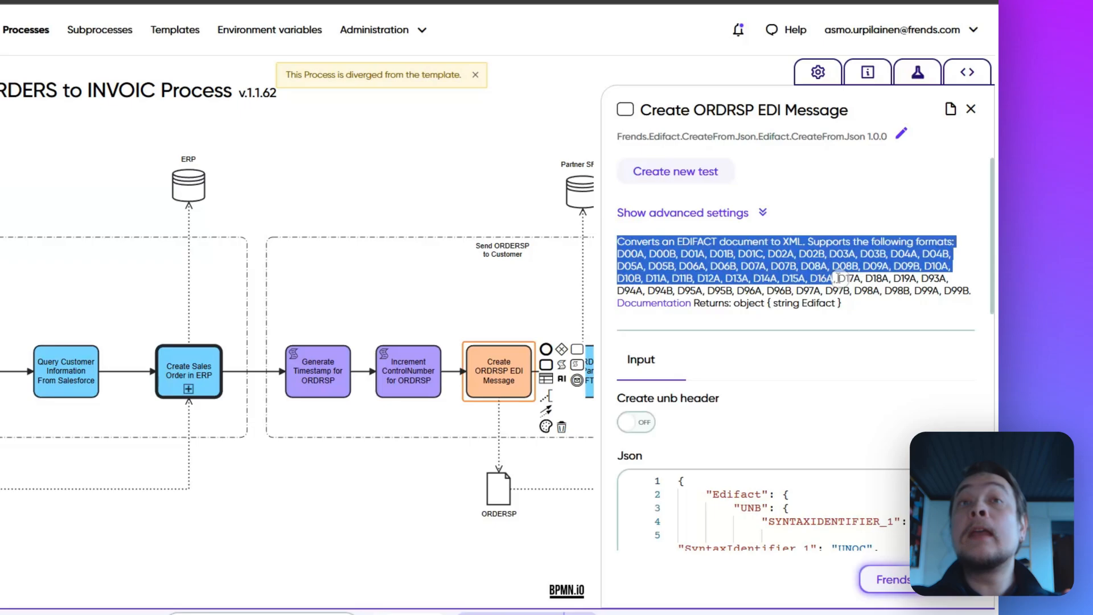
left_click_drag(837, 279, 872, 305)
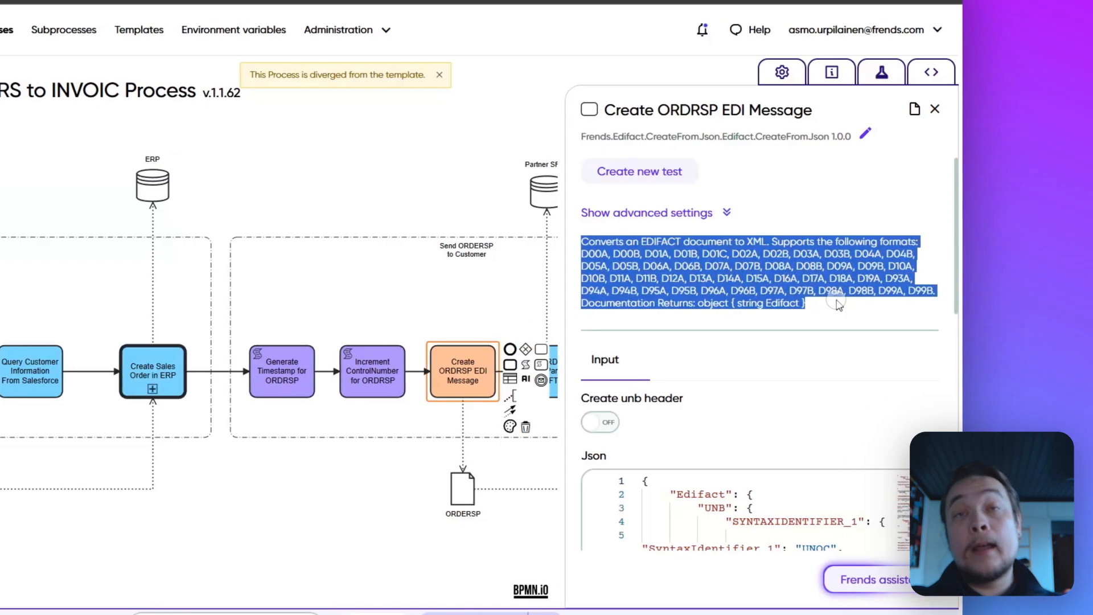
left_click(874, 306)
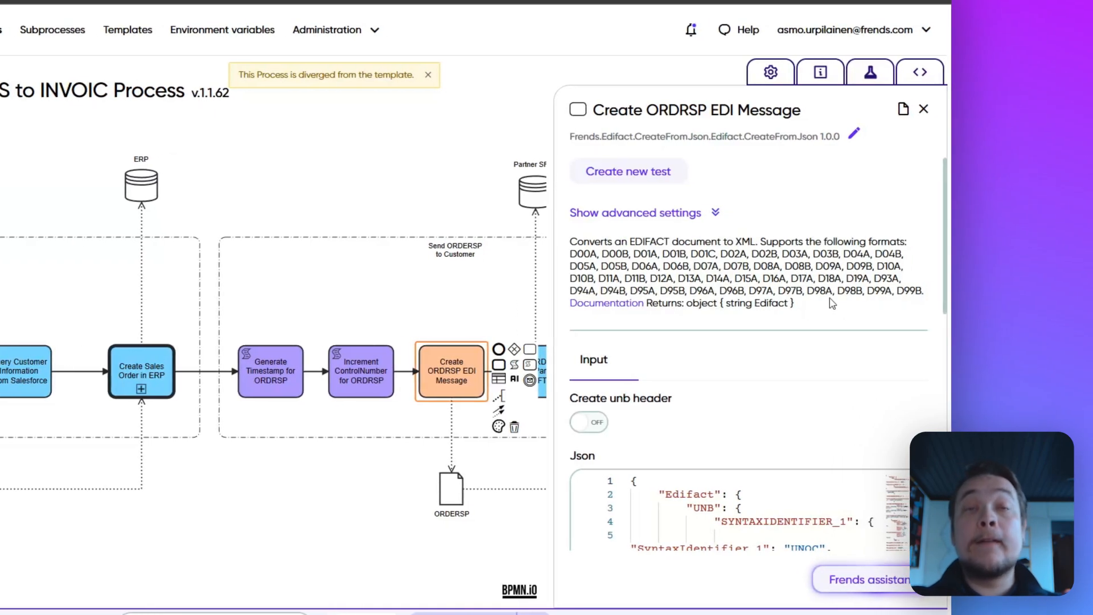
left_click_drag(550, 380, 347, 380)
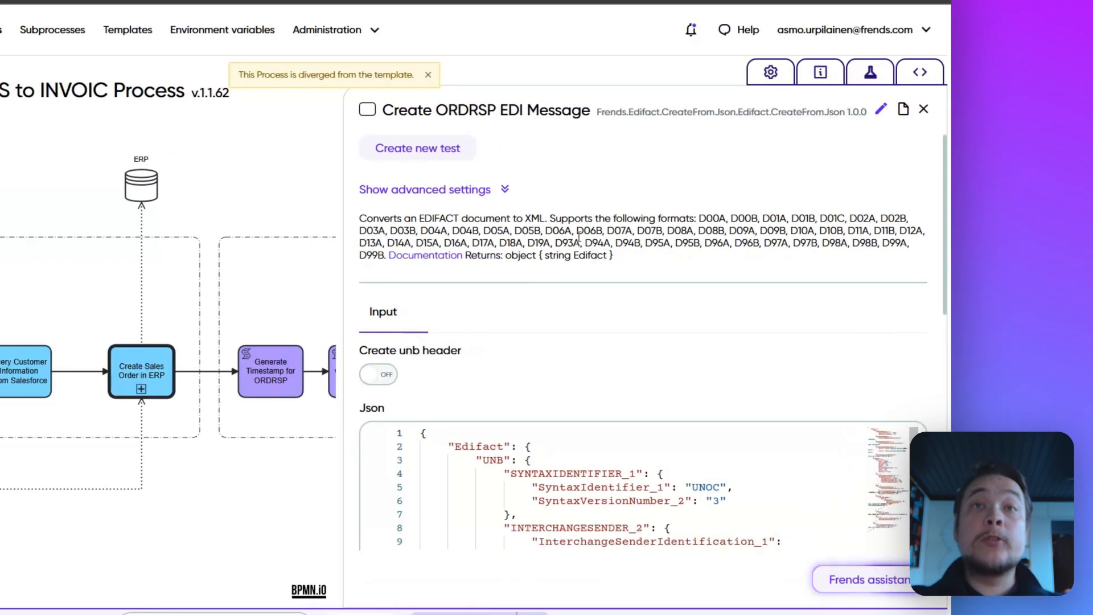
left_click_drag(699, 218, 874, 262)
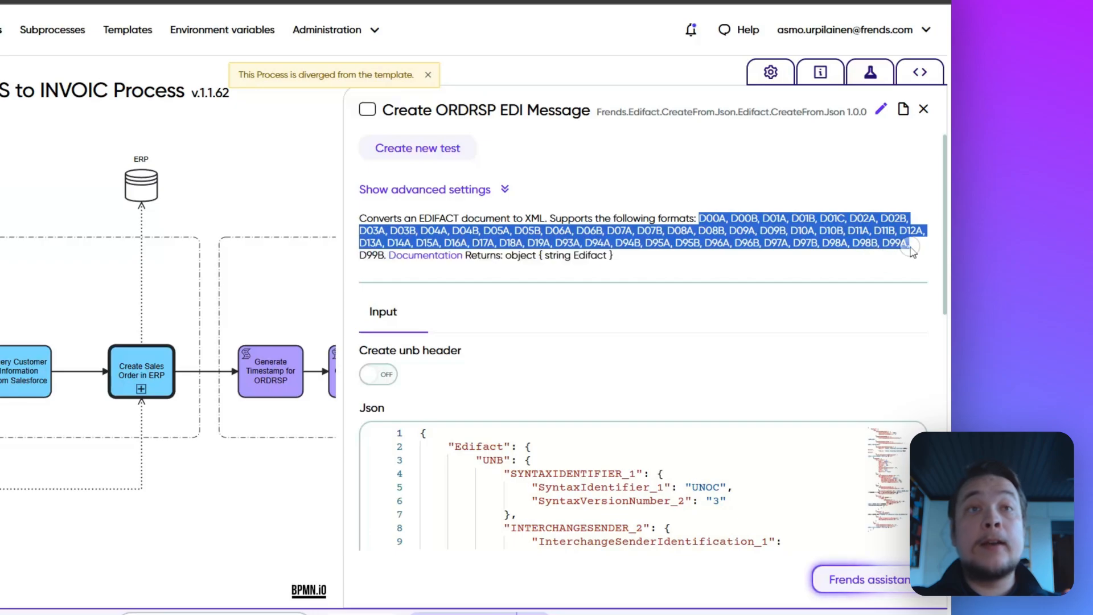
Bring the Create ORDRSP EDI Message task's JSON input into view and widen it for reading.
scroll(695, 273, "down", 3)
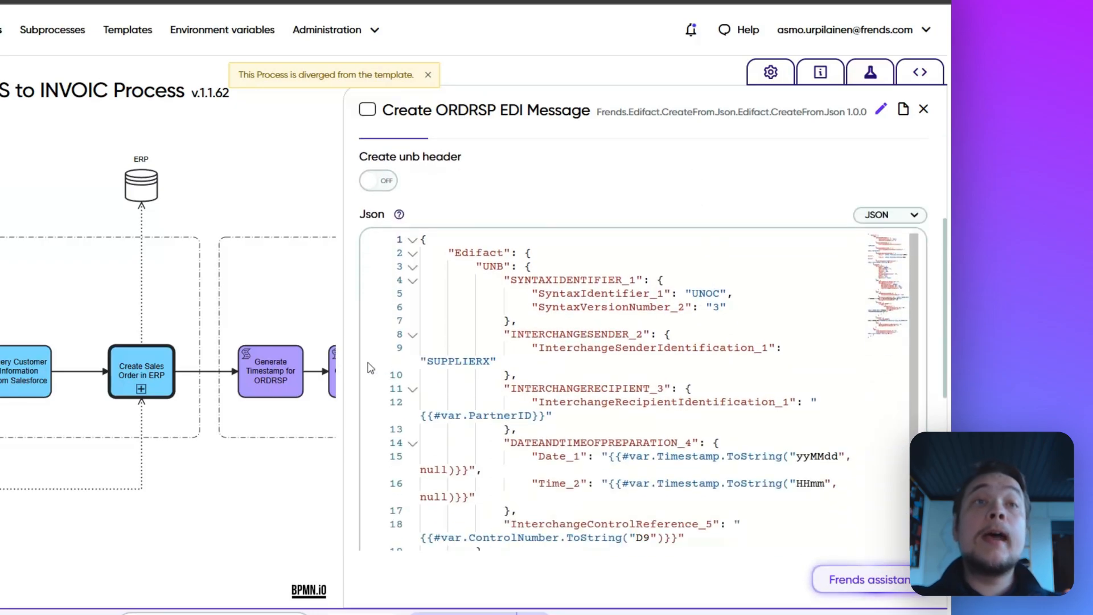
left_click_drag(345, 355, 126, 354)
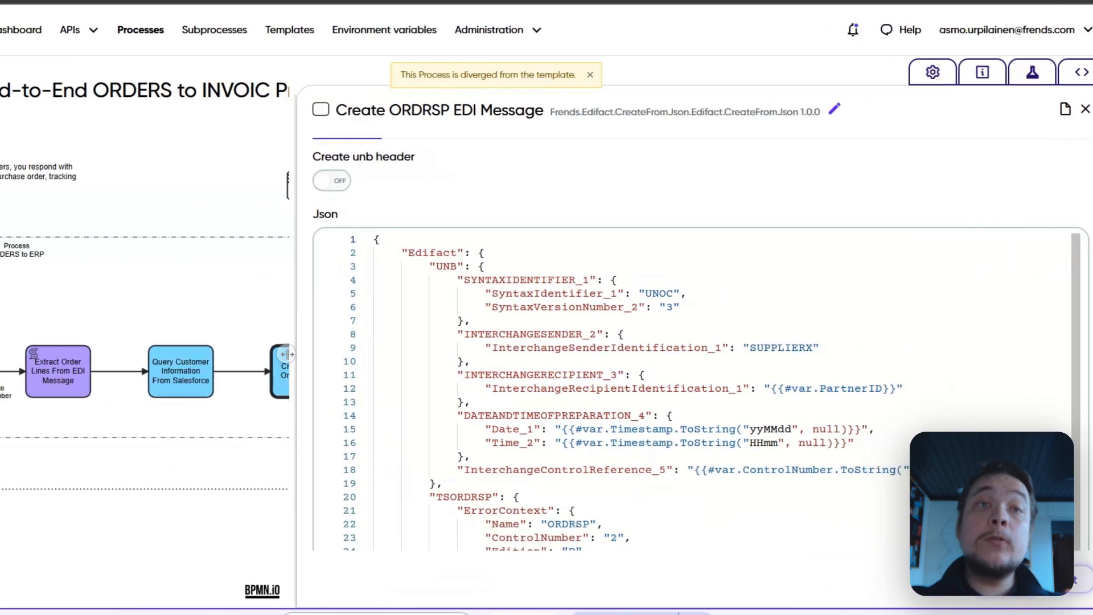